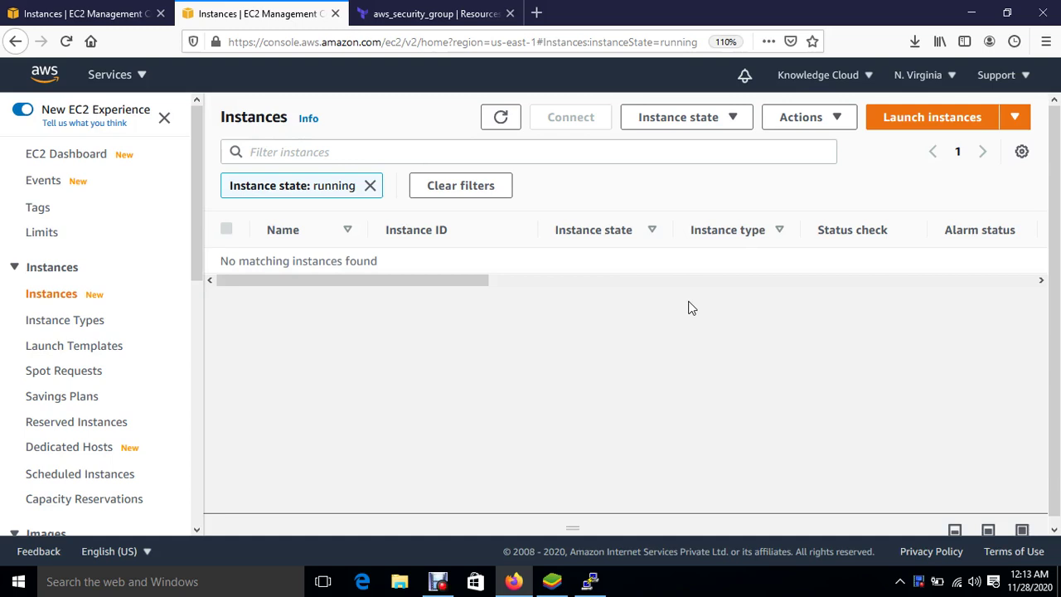
# Open Paint and draw a rectangle about 151 × 61 px in the upper middle of the blank canvas.
pyautogui.press('super+r')
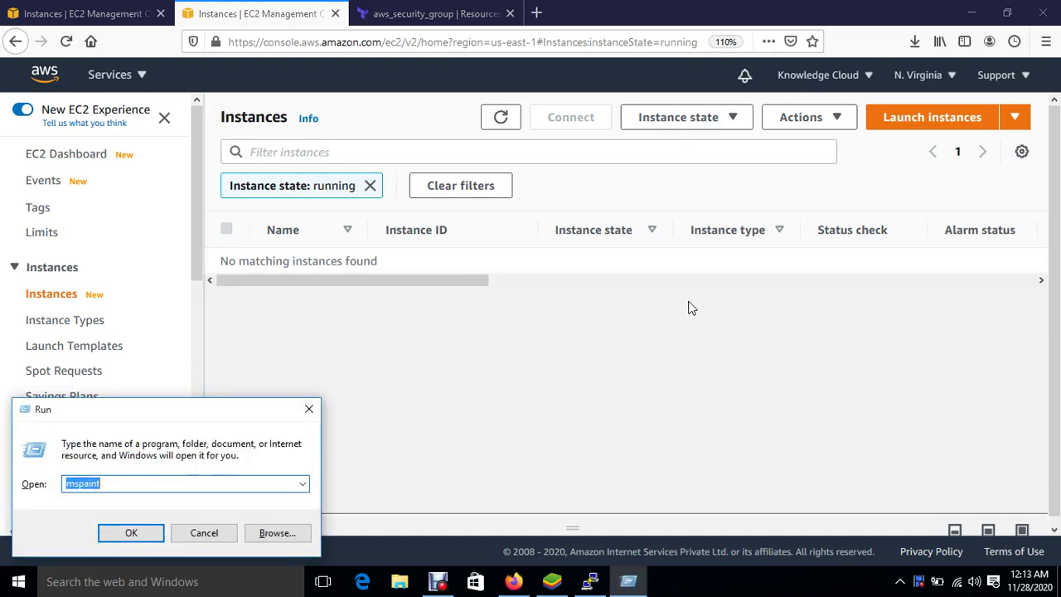
pyautogui.press('Return')
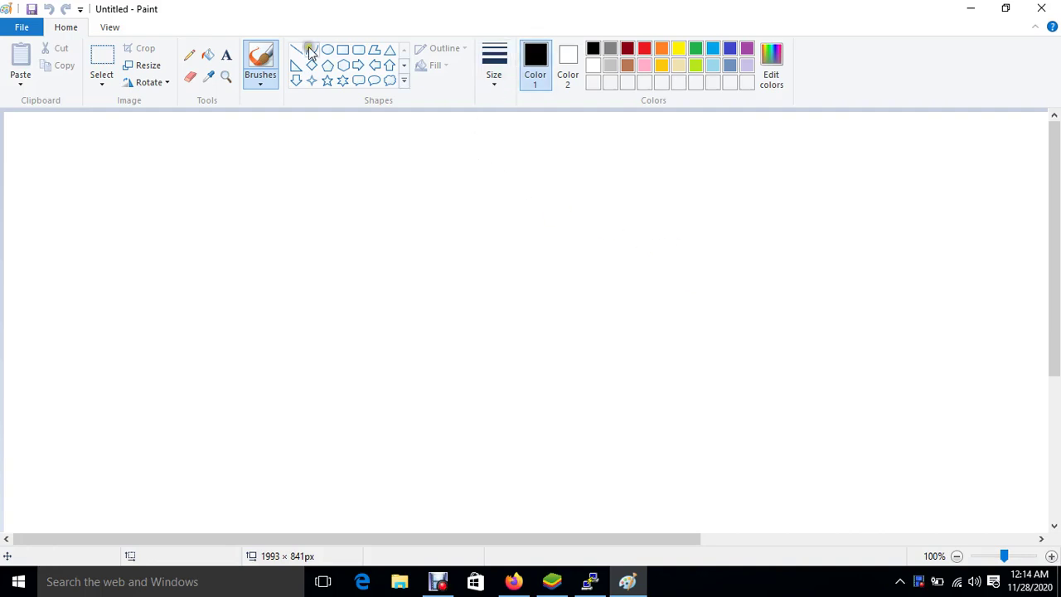
pyautogui.click(341, 51)
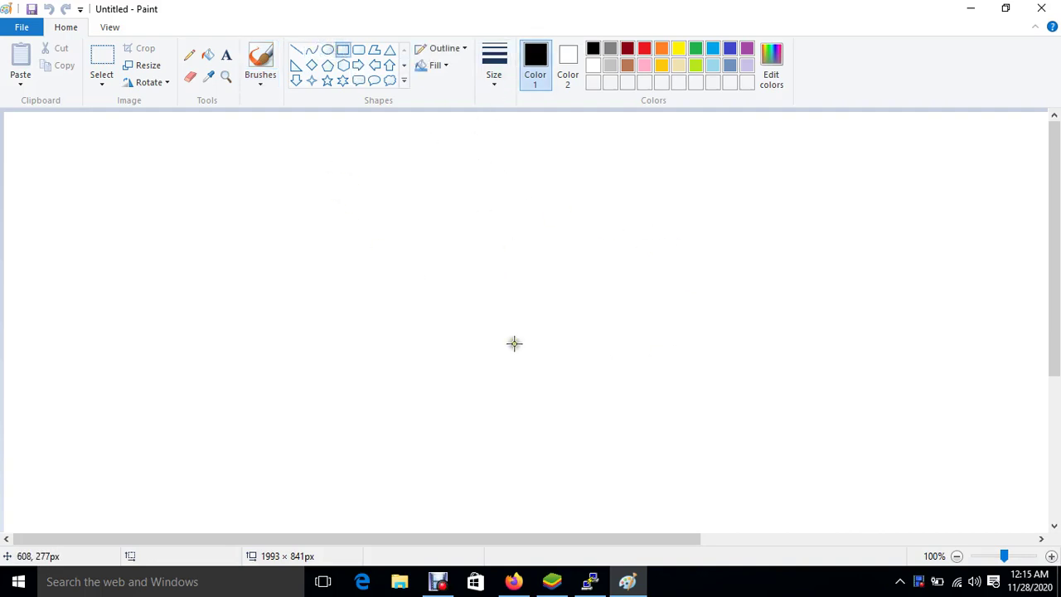
pyautogui.moveTo(384, 175); pyautogui.dragTo(500, 223)
# Label the rectangle with the text "VPC CLoudKnowledge" and "10.0.0.0/16" on a second line inside it.
pyautogui.click(226, 55)
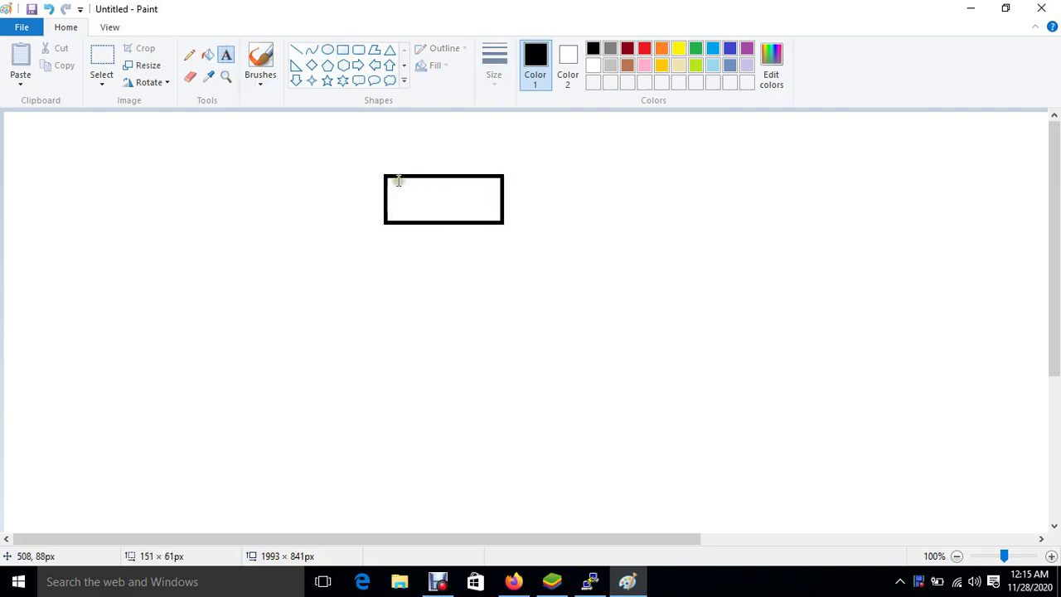
pyautogui.moveTo(398, 179); pyautogui.dragTo(487, 199)
pyautogui.write('VPC')
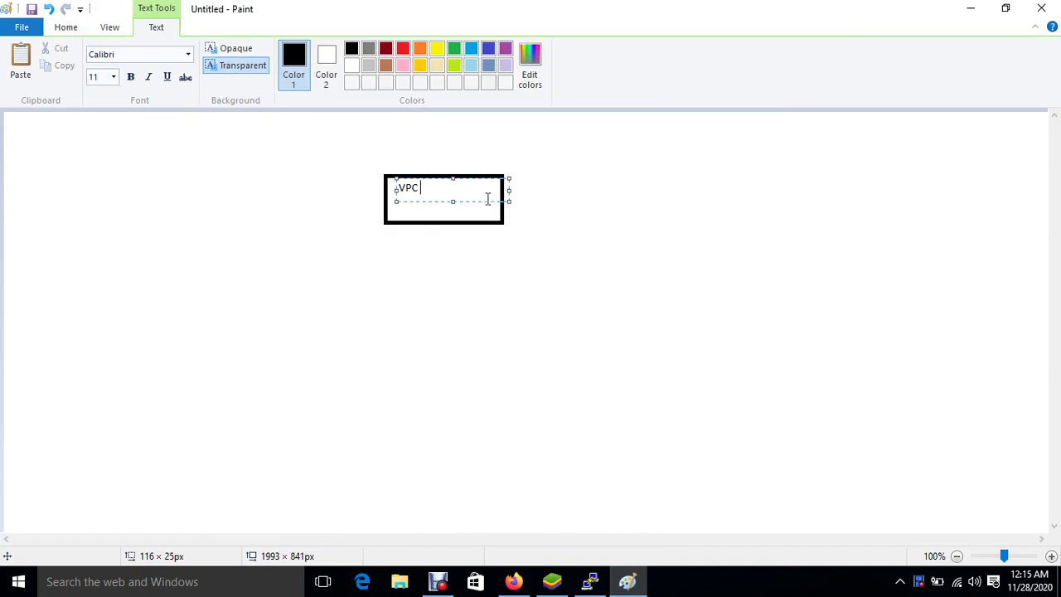
pyautogui.write(' CLoudKnowledge')
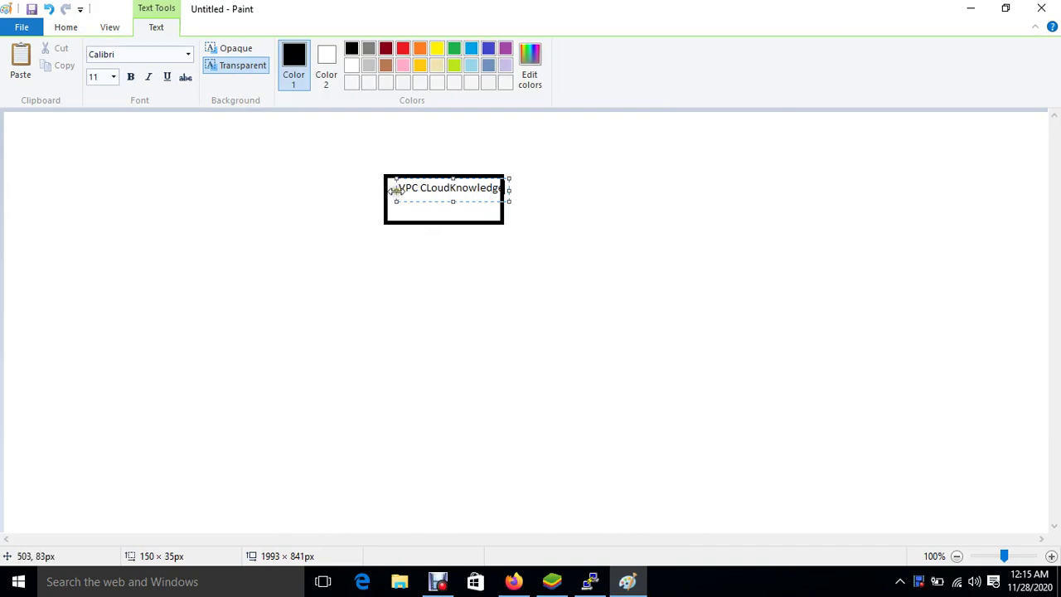
pyautogui.moveTo(395, 190); pyautogui.dragTo(386, 192)
pyautogui.press('Return')
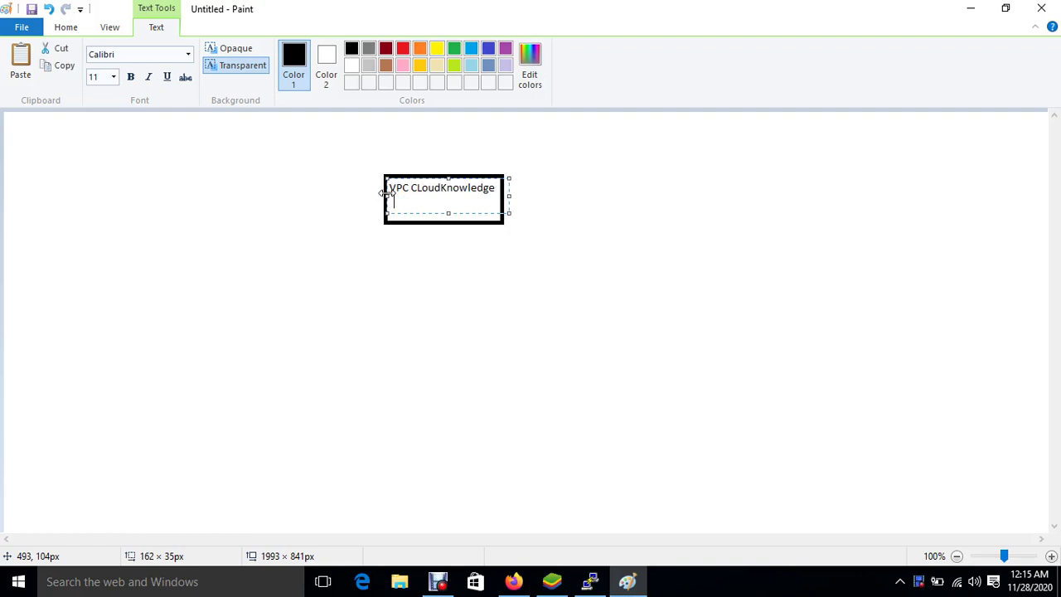
pyautogui.write('10.0.0.0/16')
pyautogui.click(306, 244)
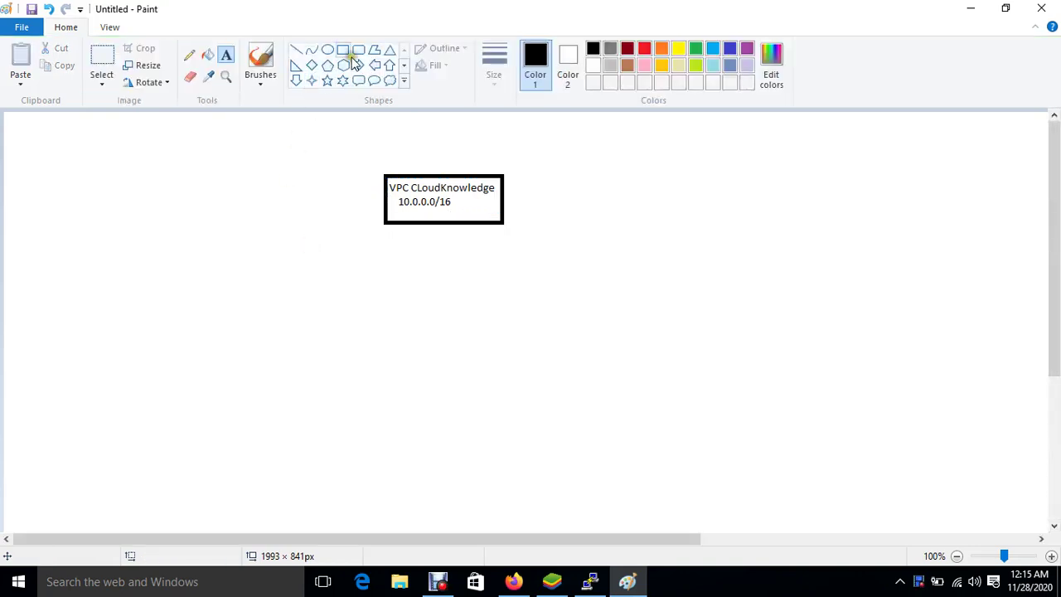
# Draw two upright rectangles side by side below the VPC box, the left one about 59 × 90 px.
pyautogui.click(343, 49)
pyautogui.moveTo(459, 259); pyautogui.dragTo(501, 334)
pyautogui.click(358, 319)
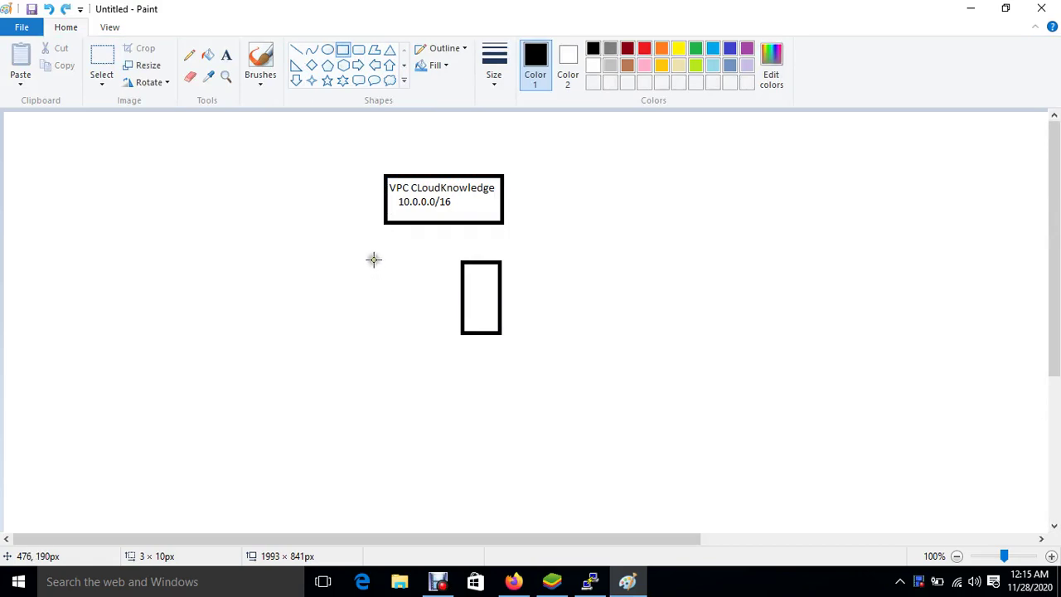
pyautogui.moveTo(373, 259); pyautogui.dragTo(419, 329)
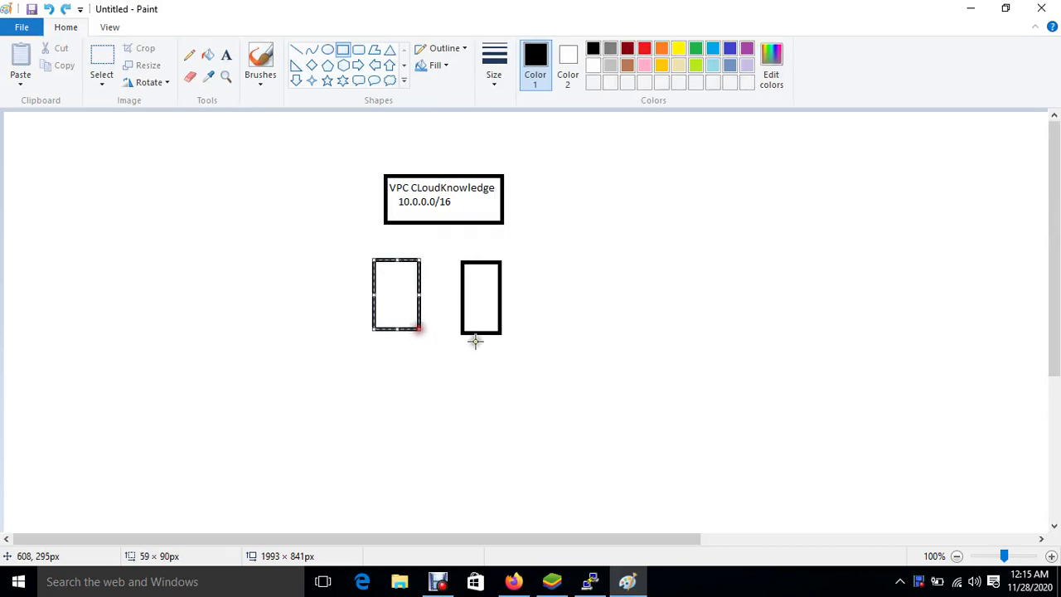
pyautogui.click(475, 340)
# Label the right upright rectangle "public-subnet" and the left one "private-subnet", placing each text beside its box.
pyautogui.click(226, 55)
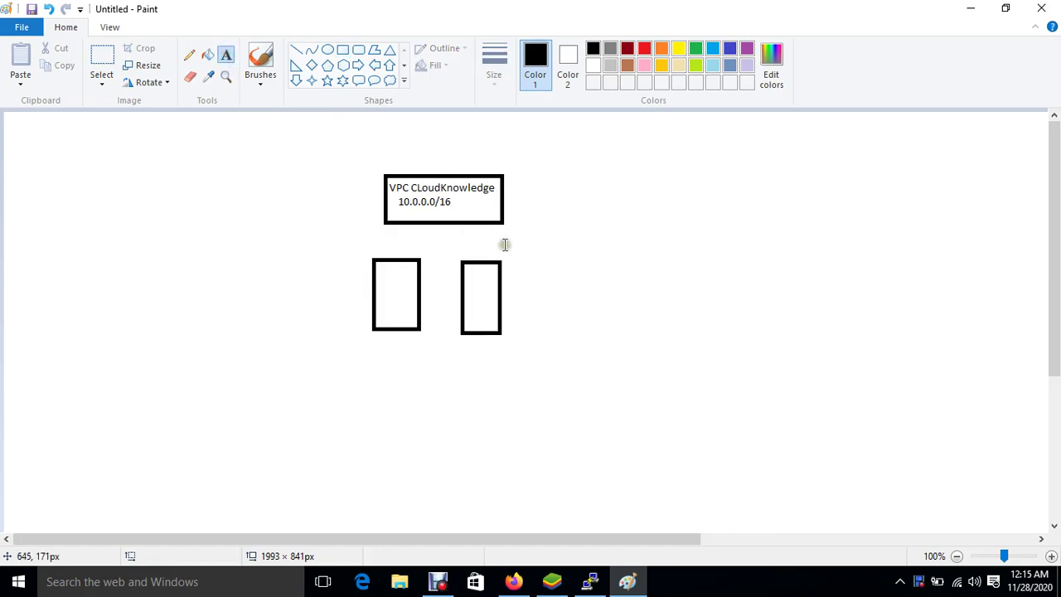
pyautogui.moveTo(502, 243); pyautogui.dragTo(576, 267)
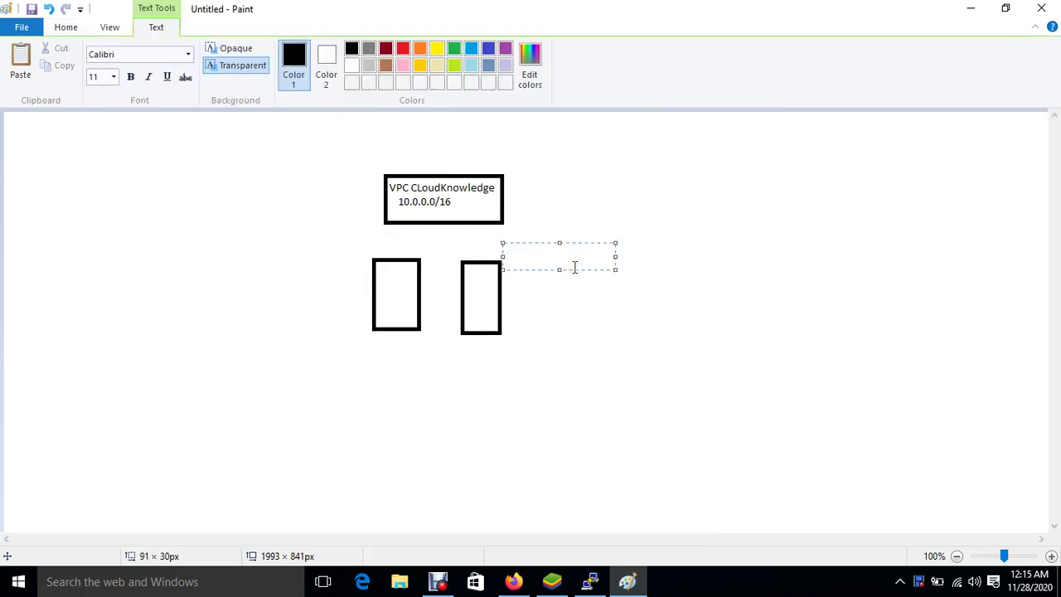
pyautogui.write('public-subnet')
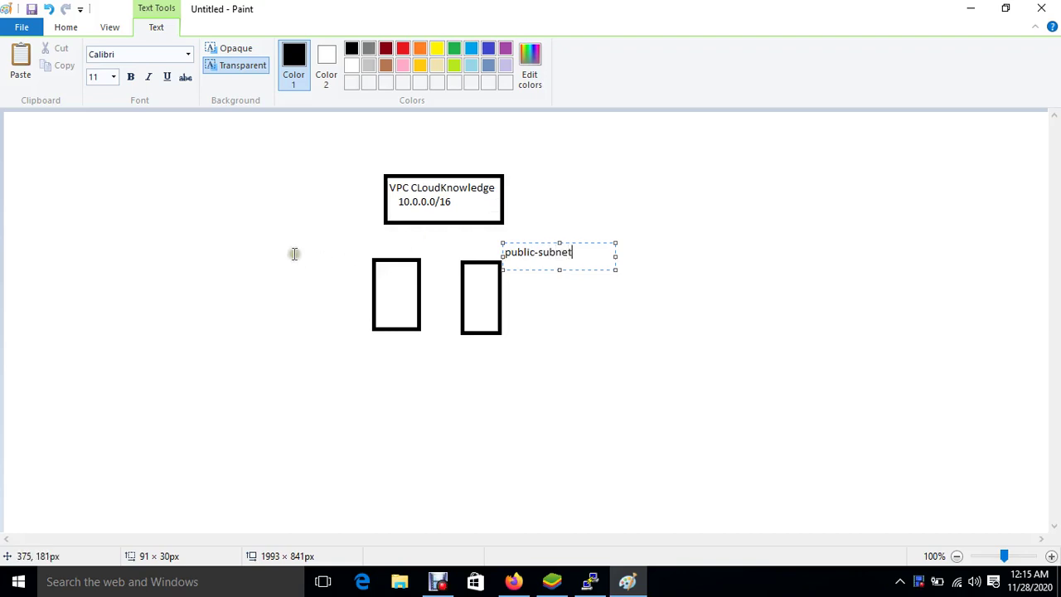
pyautogui.moveTo(276, 239); pyautogui.dragTo(358, 265)
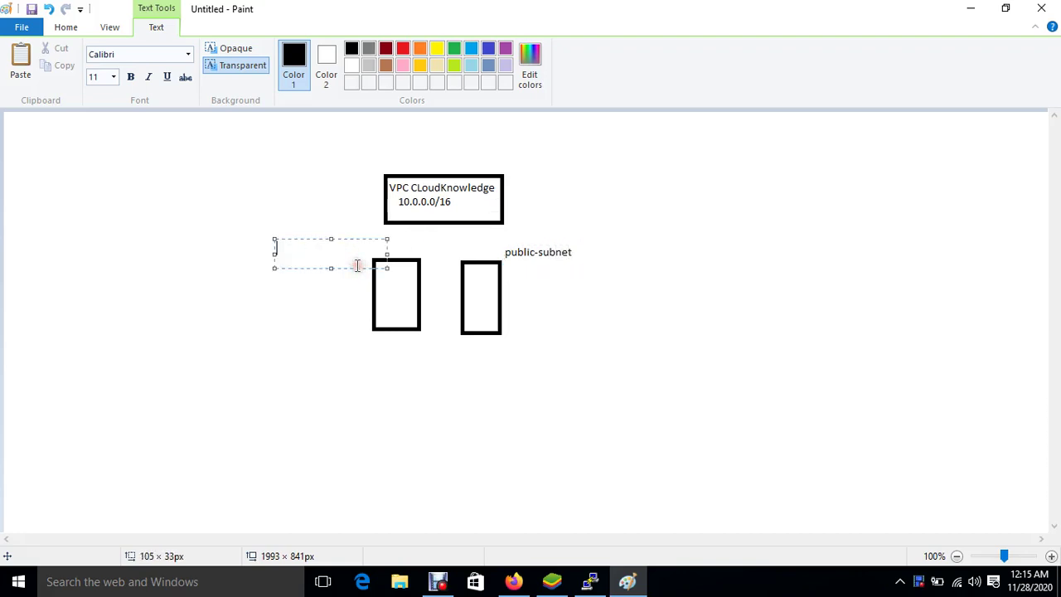
pyautogui.write('private-subnet')
pyautogui.click(517, 312)
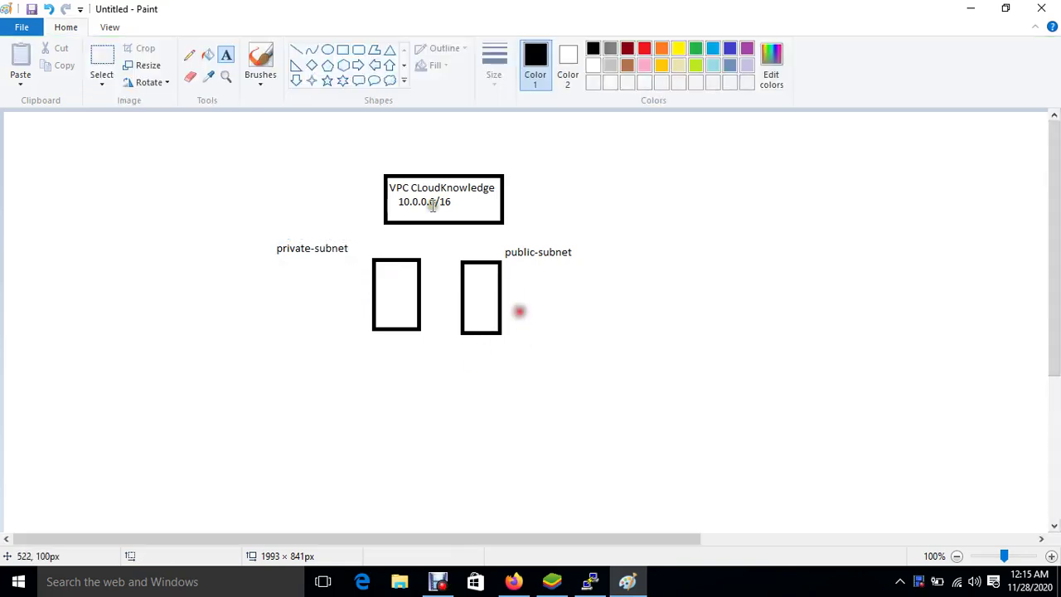
# Add the address range 10.0.1.0/24 under the public-subnet label and 10.0.2.0/24 under the private-subnet label.
pyautogui.moveTo(393, 195); pyautogui.dragTo(450, 216)
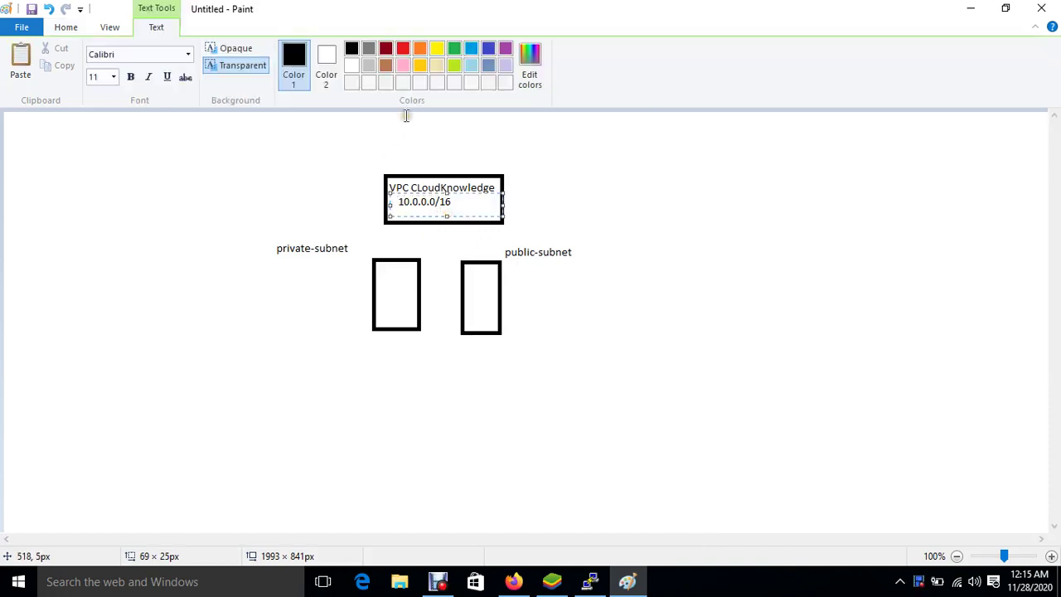
pyautogui.moveTo(508, 261); pyautogui.dragTo(578, 278)
pyautogui.write('10.0.1')
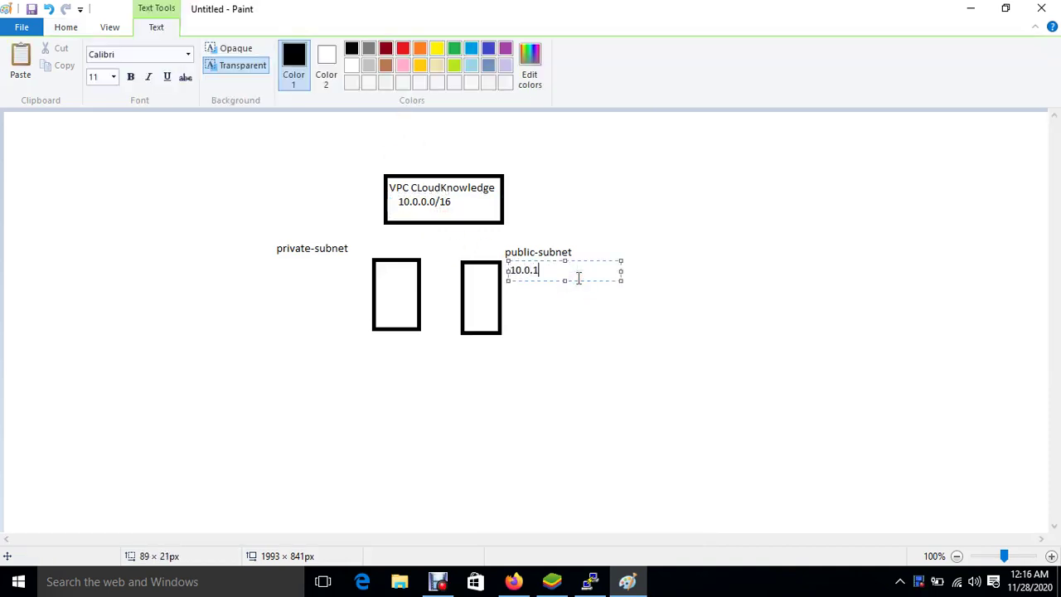
pyautogui.write('.0/24')
pyautogui.moveTo(278, 262); pyautogui.dragTo(348, 284)
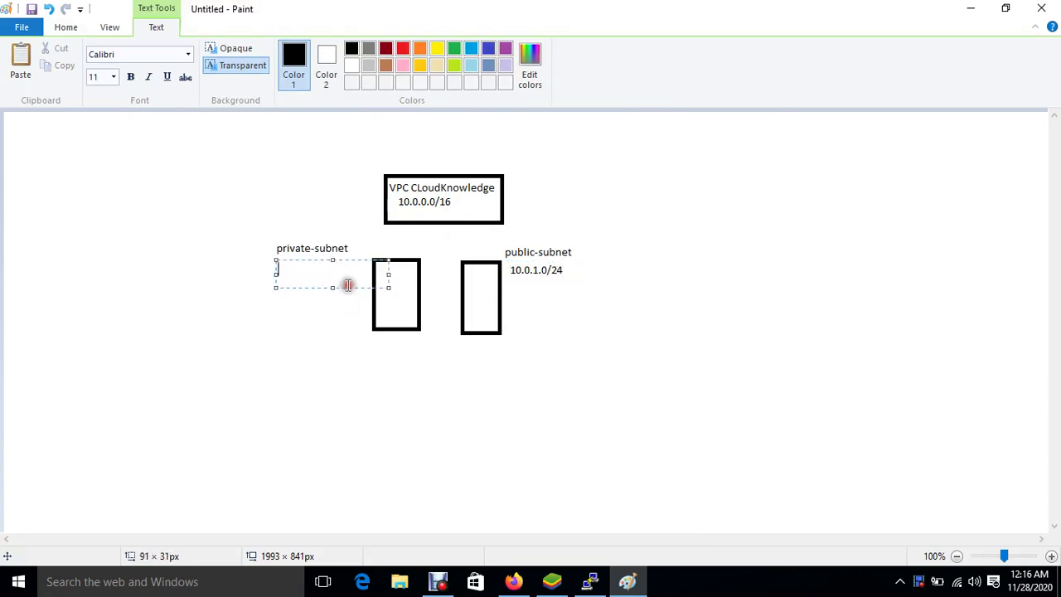
pyautogui.write('10.0.2.0/24')
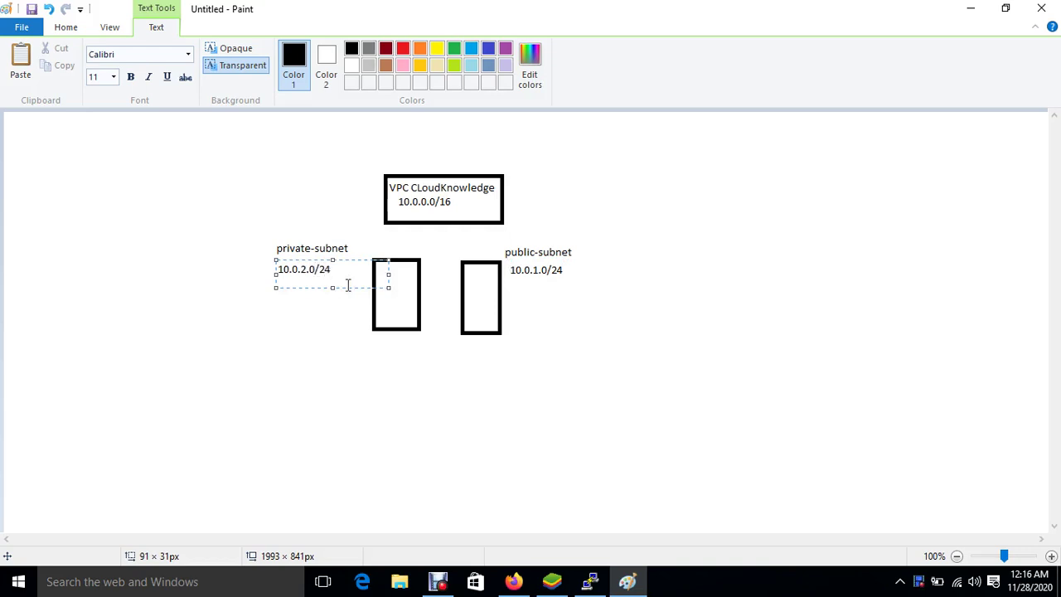
pyautogui.click(339, 356)
# Connect the bottom edge of the VPC box to the tops of both subnet boxes with straight lines.
pyautogui.click(296, 50)
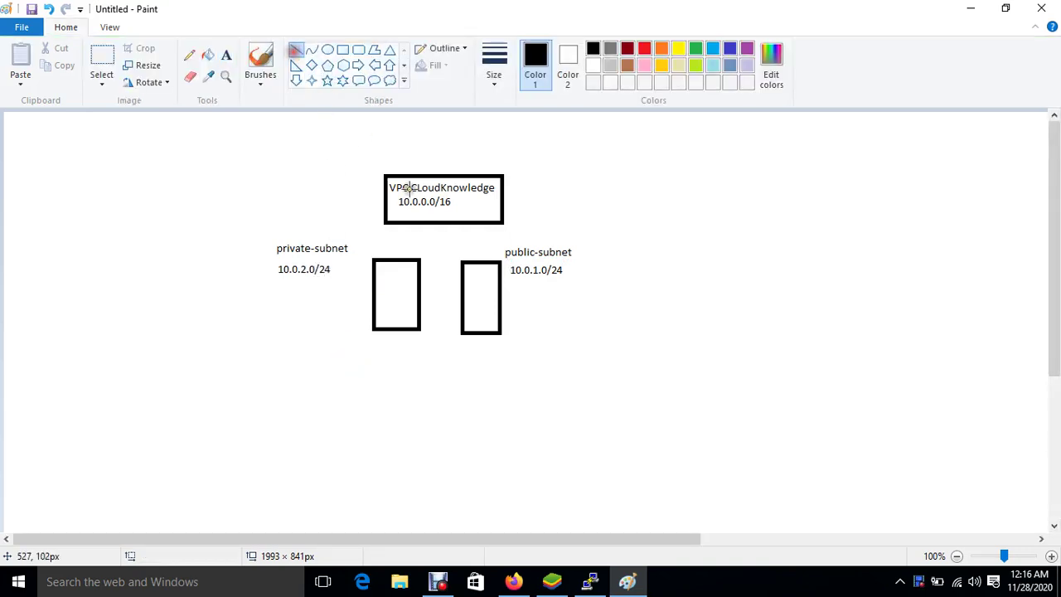
pyautogui.moveTo(432, 224); pyautogui.dragTo(390, 260)
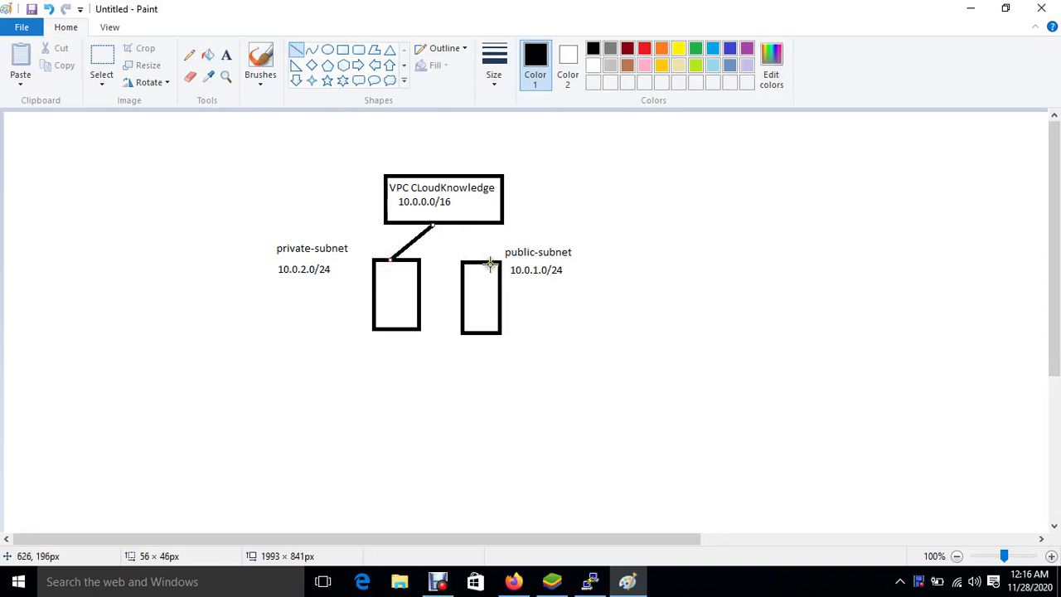
pyautogui.moveTo(490, 263); pyautogui.dragTo(436, 224)
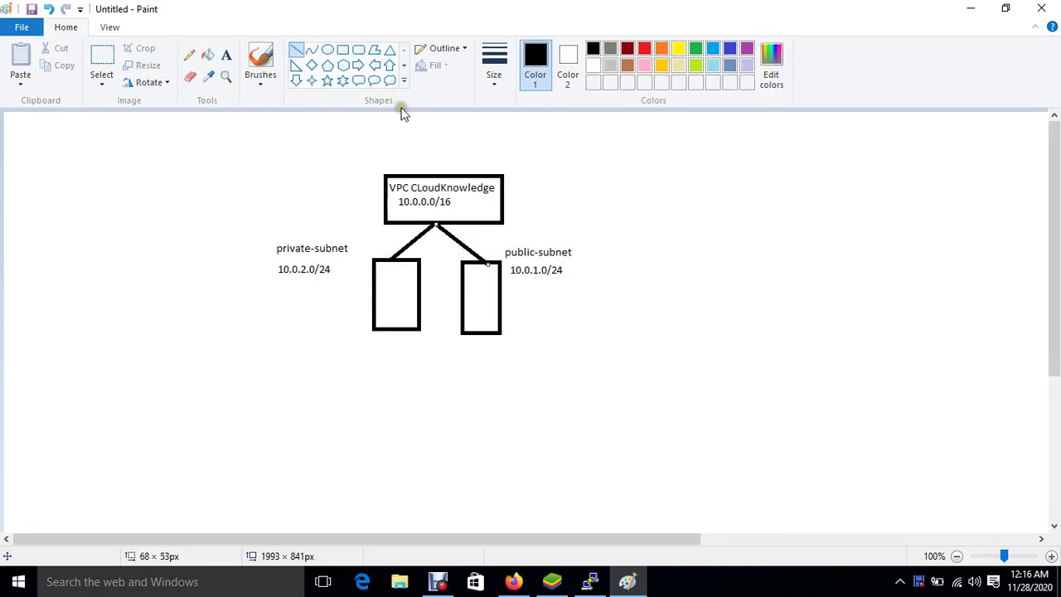
# Draw a small box below the public subnet box and connect the two with a straight line.
pyautogui.click(342, 50)
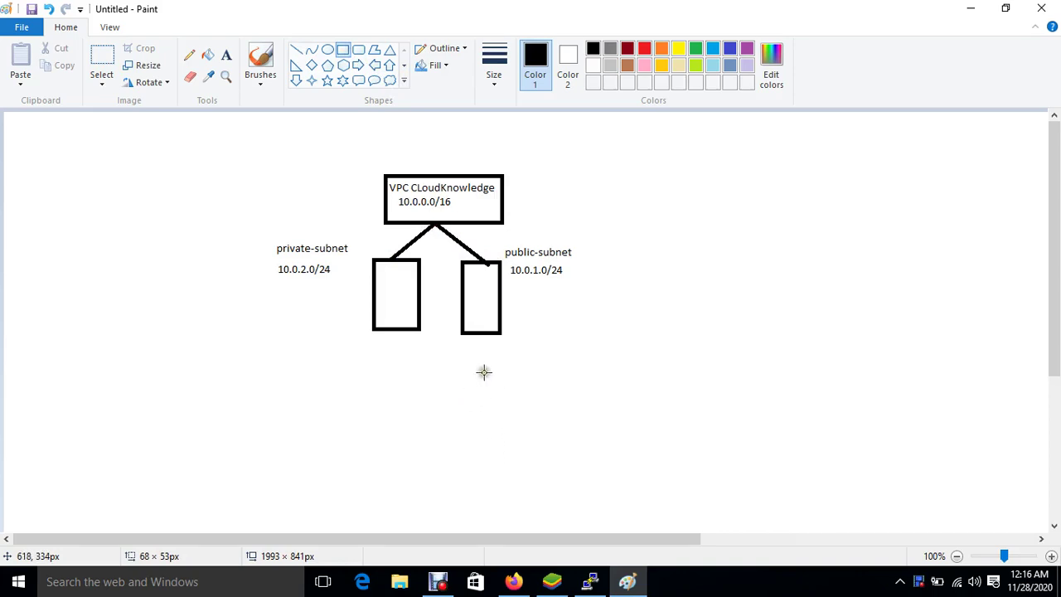
pyautogui.moveTo(484, 372); pyautogui.dragTo(528, 406)
pyautogui.click(528, 434)
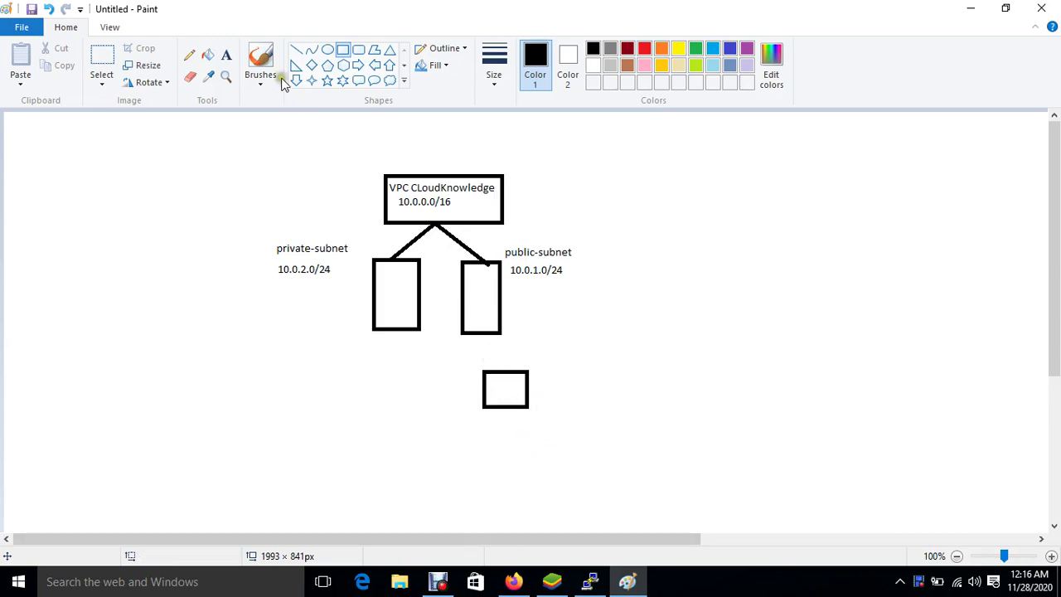
pyautogui.click(296, 49)
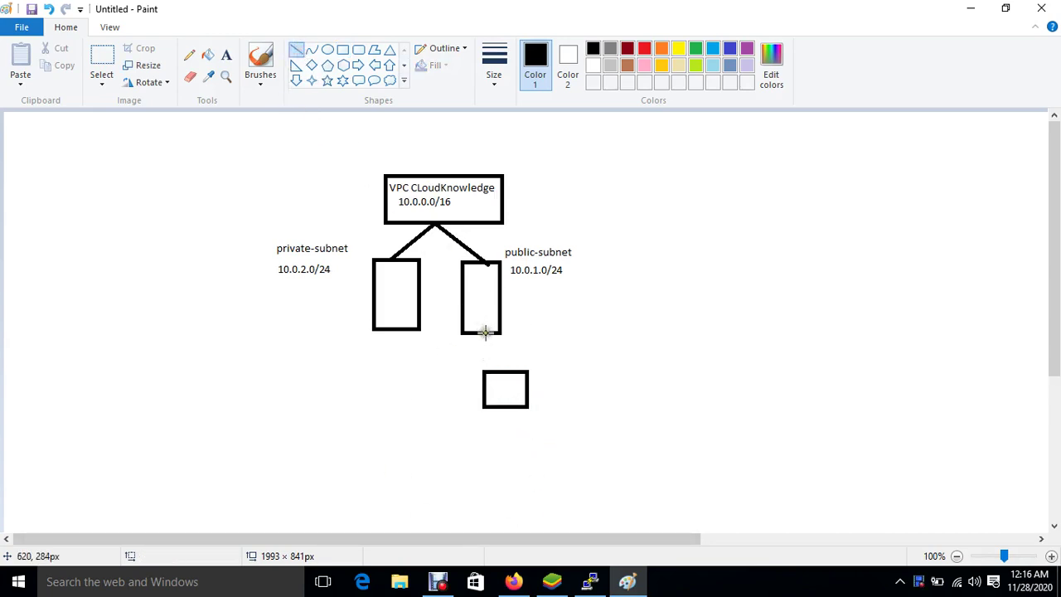
pyautogui.moveTo(485, 333); pyautogui.dragTo(503, 371)
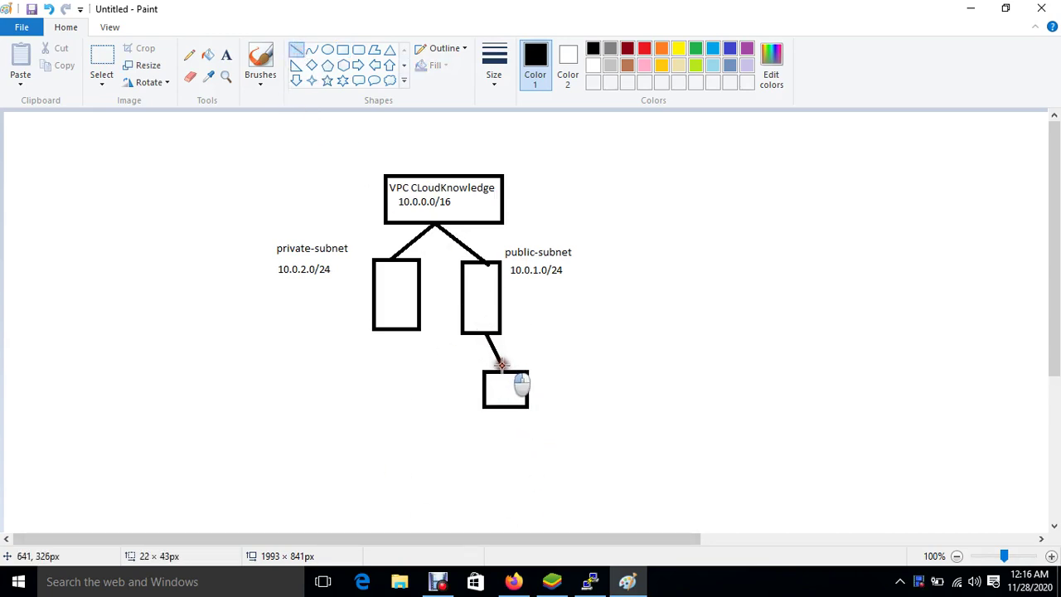
# Draw a box about 51 × 45 px below the private subnet box and join them with a straight line.
pyautogui.click(341, 50)
pyautogui.moveTo(364, 377); pyautogui.dragTo(403, 411)
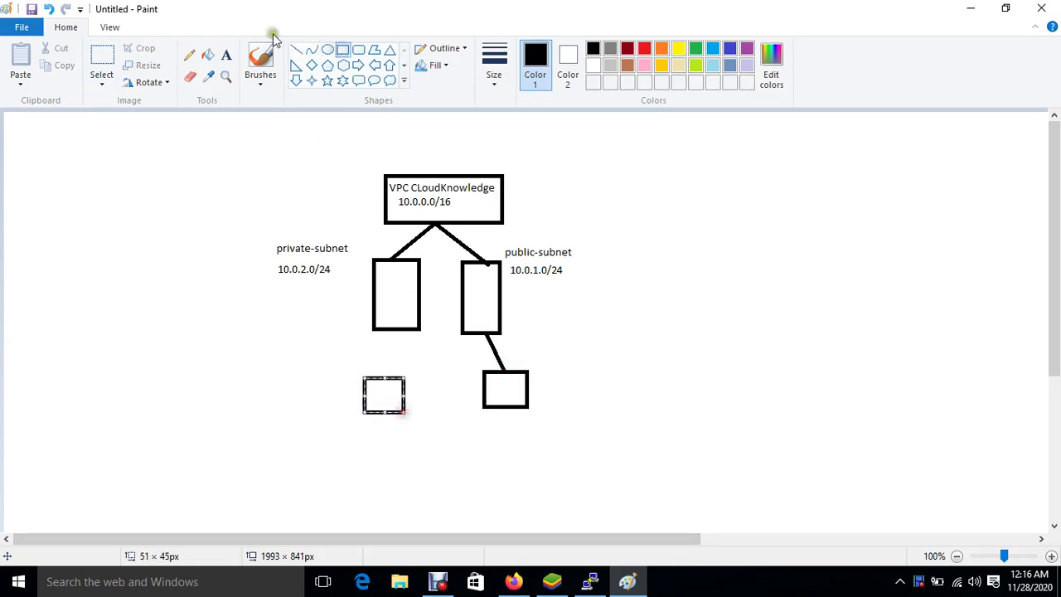
pyautogui.click(297, 49)
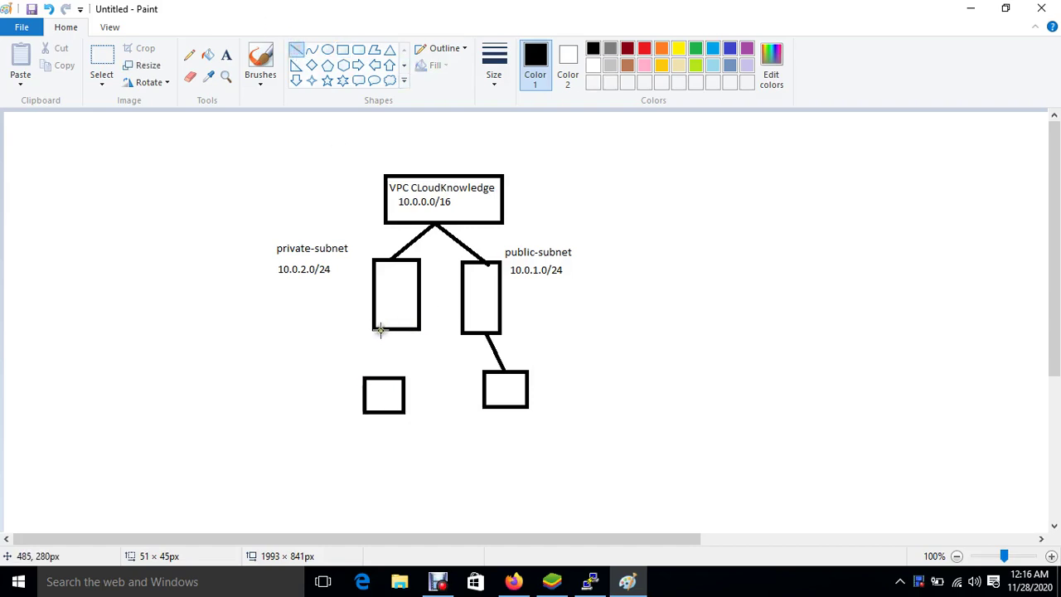
pyautogui.moveTo(380, 329); pyautogui.dragTo(383, 381)
# Add the text "web" inside the small box below the public subnet.
pyautogui.click(226, 54)
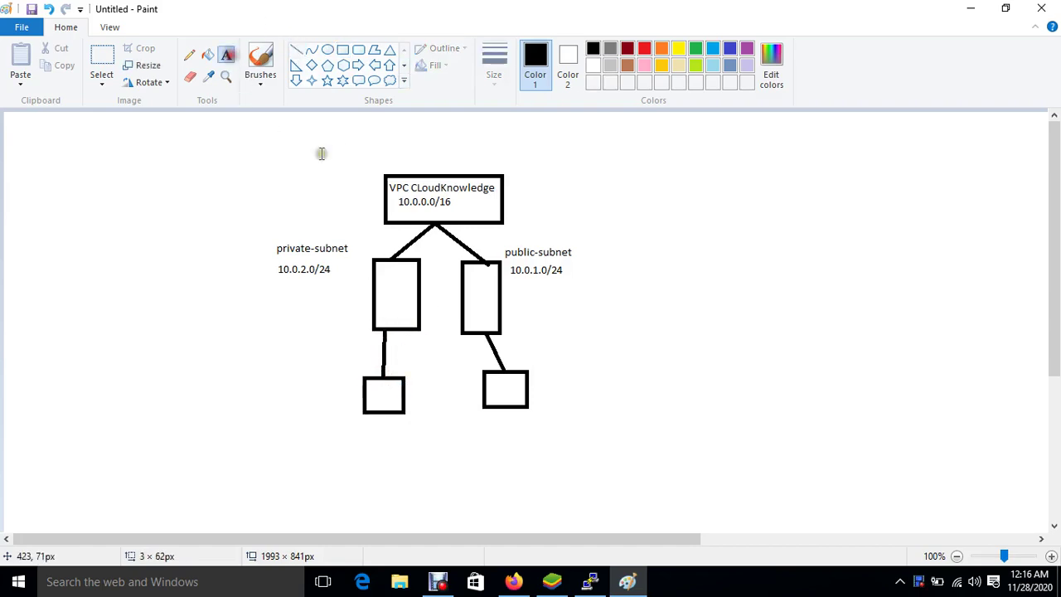
pyautogui.moveTo(493, 380); pyautogui.dragTo(513, 395)
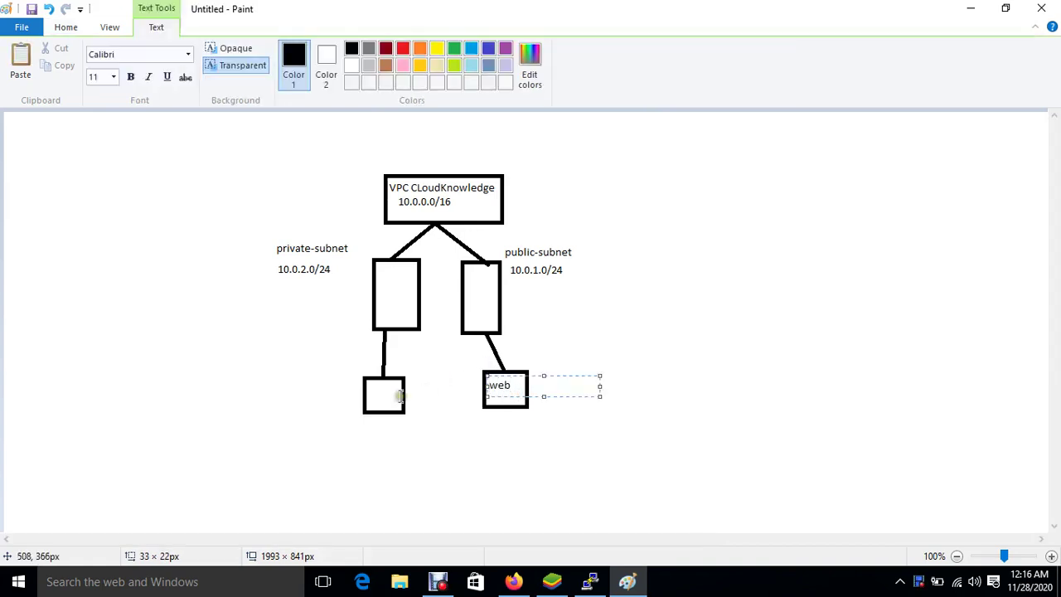